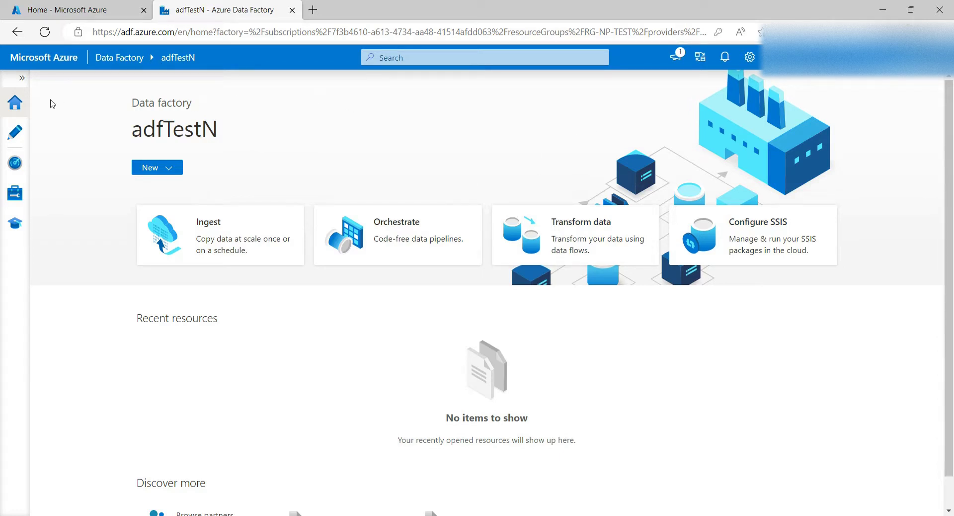
- Start a new linked service in the data factory using Azure Blob Storage as the data store
{"action": "left_click", "coordinate": [14, 195]}
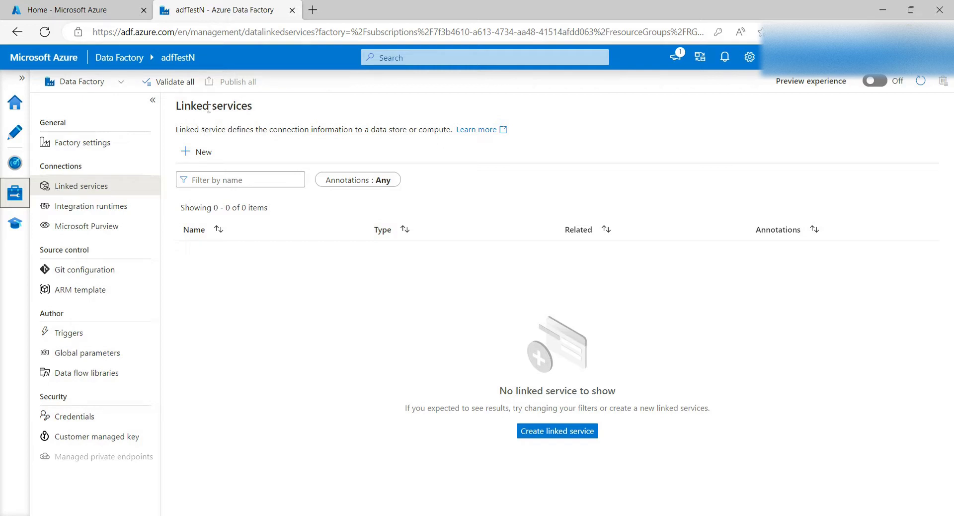
{"action": "left_click", "coordinate": [198, 154]}
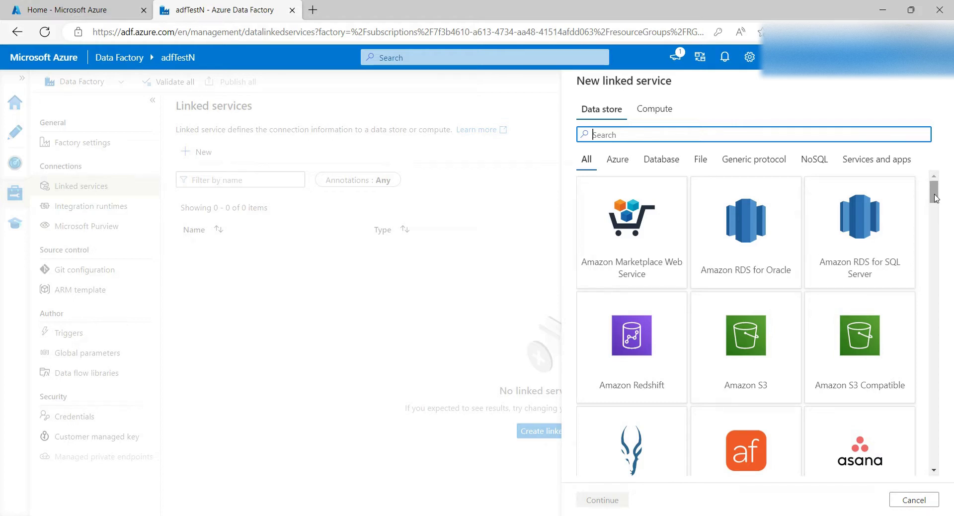
{"action": "left_click_drag", "start_coordinate": [935, 197], "coordinate": [939, 176]}
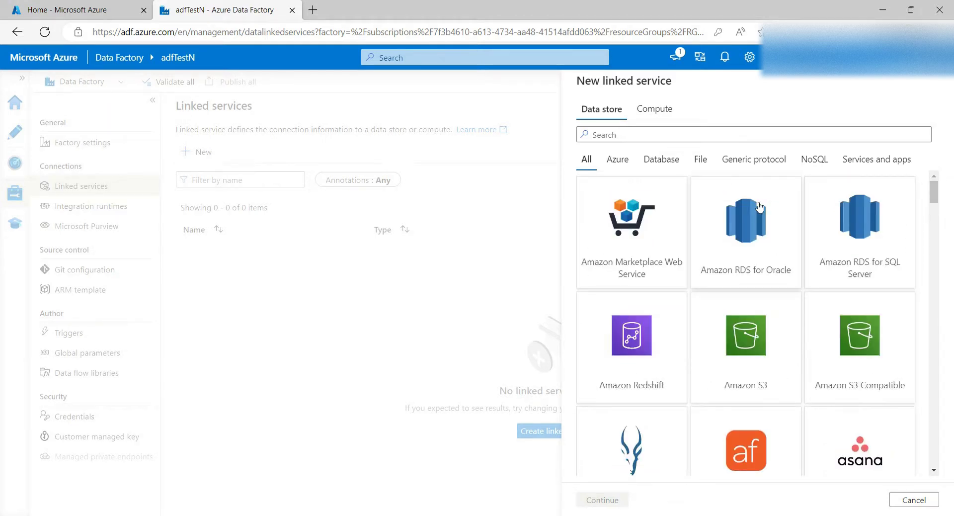
{"action": "left_click", "coordinate": [703, 134]}
{"action": "left_click", "coordinate": [703, 134]}
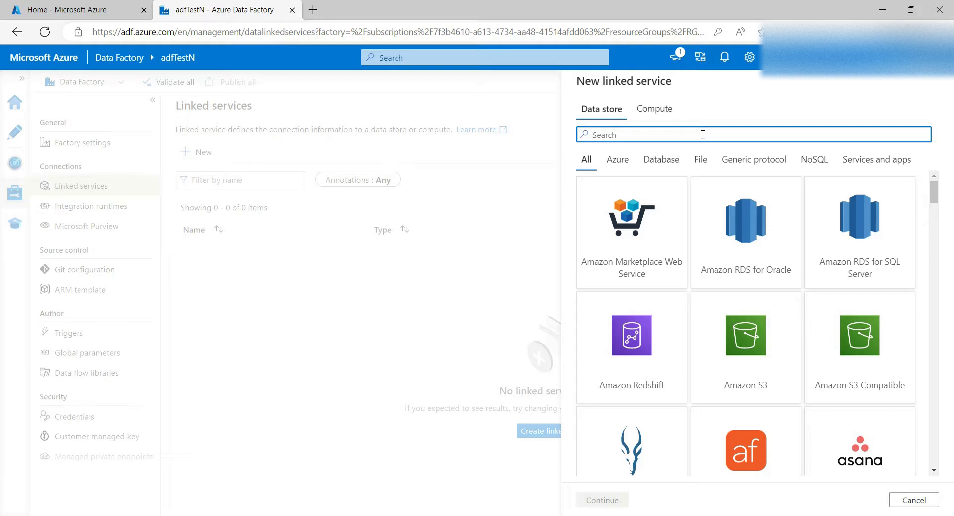
{"action": "type", "text": "blob"}
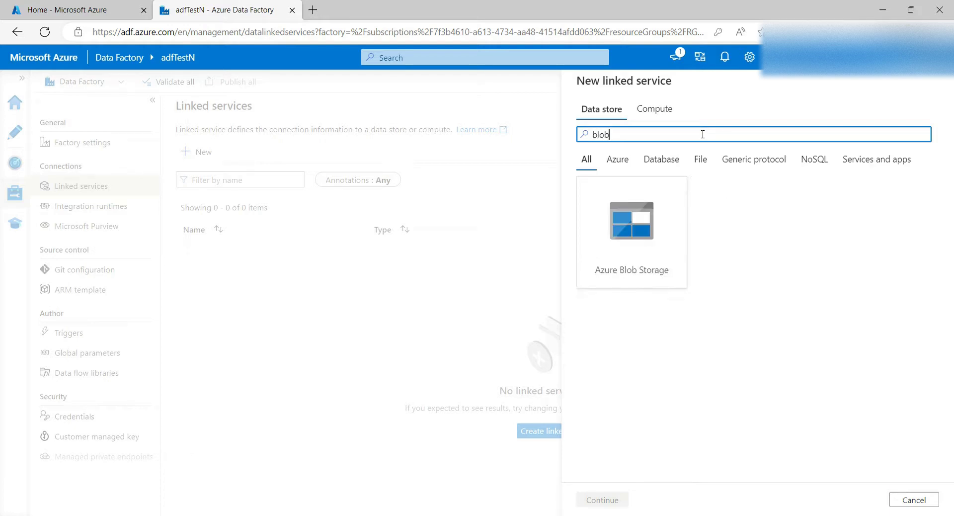
{"action": "left_click", "coordinate": [634, 239]}
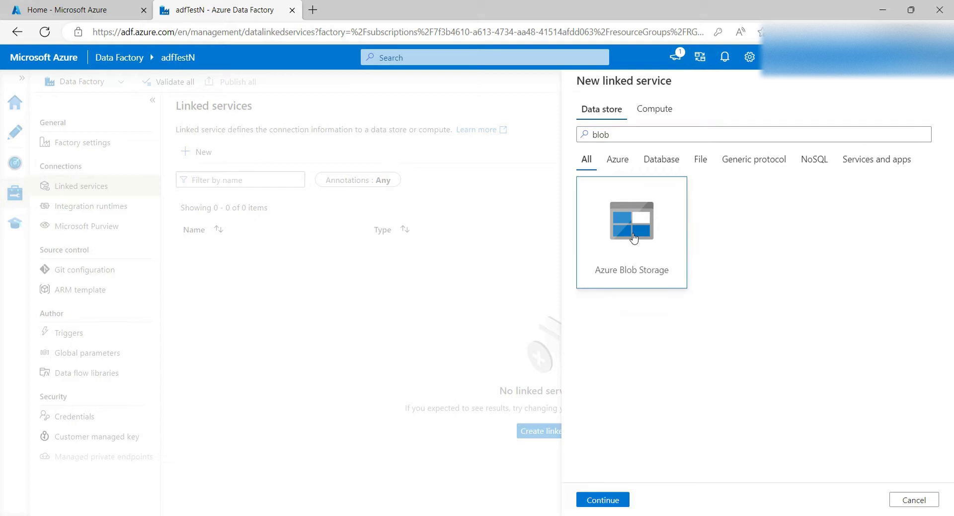
{"action": "left_click", "coordinate": [609, 501]}
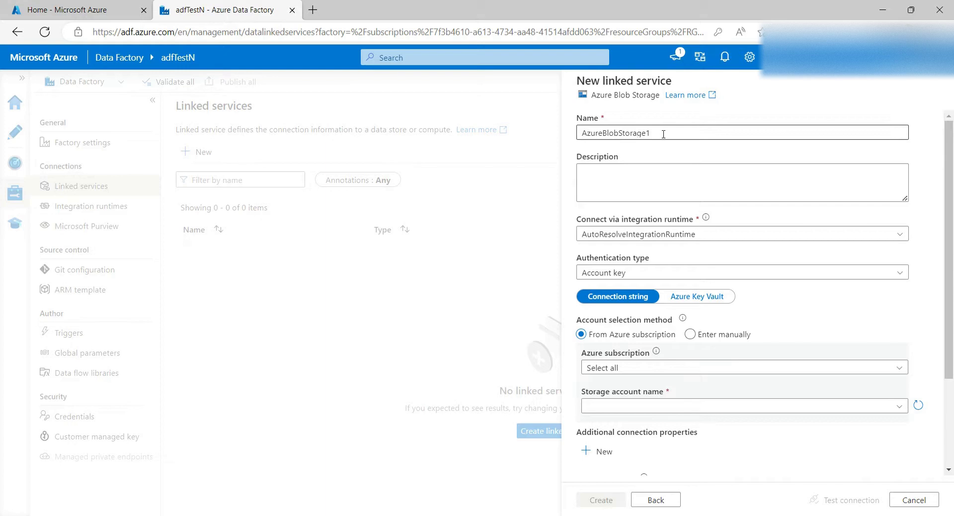
- Name the linked service BlobConnection and choose Account key as the authentication type
{"action": "left_click_drag", "start_coordinate": [663, 134], "coordinate": [583, 146]}
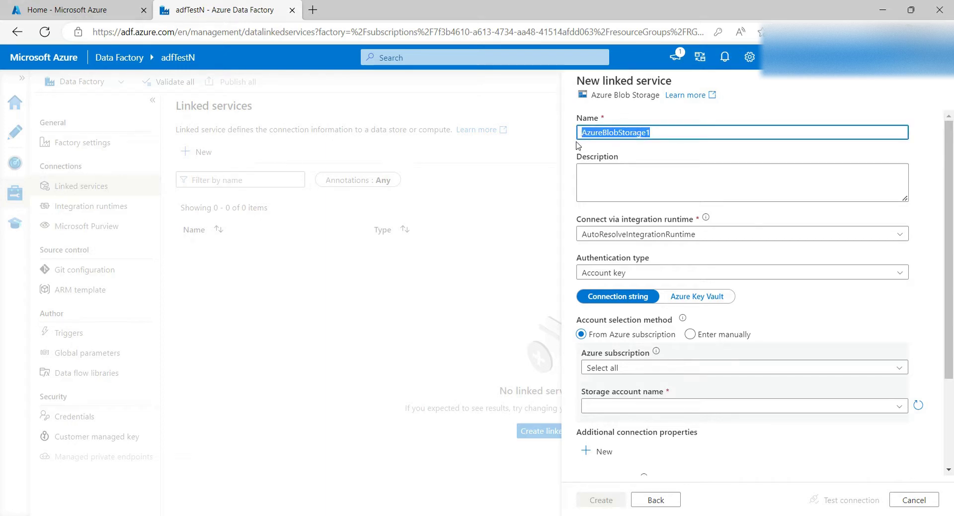
{"action": "type", "text": "BlobConnection"}
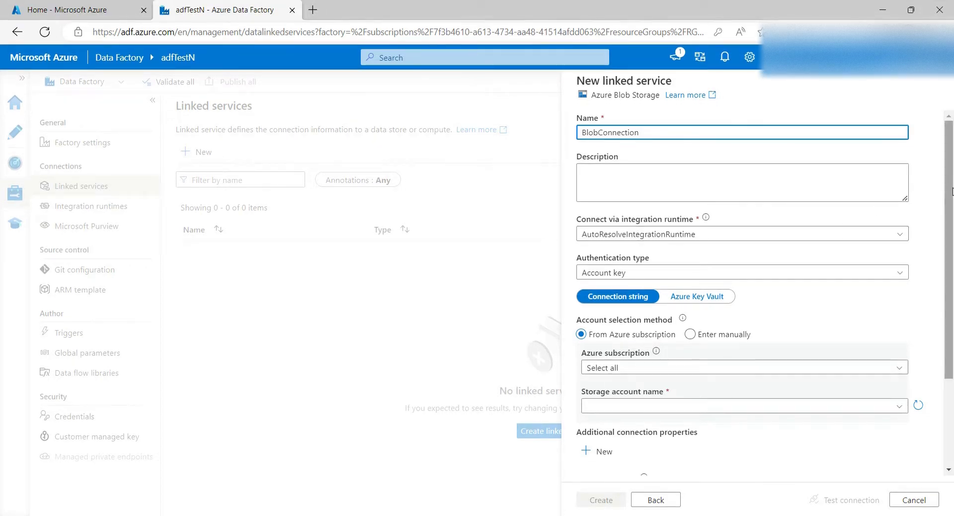
{"action": "scroll", "coordinate": [631, 156], "scroll_direction": "down", "scroll_amount": 3}
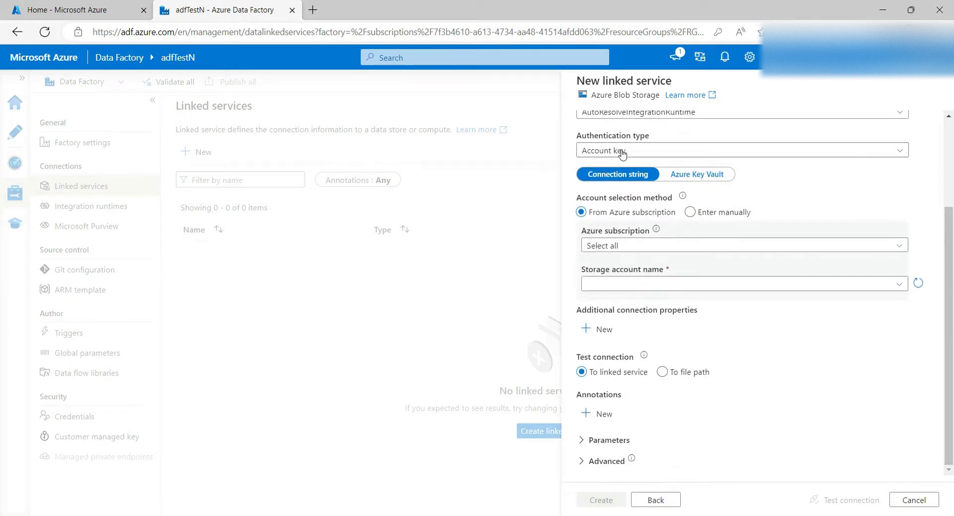
{"action": "left_click", "coordinate": [860, 154]}
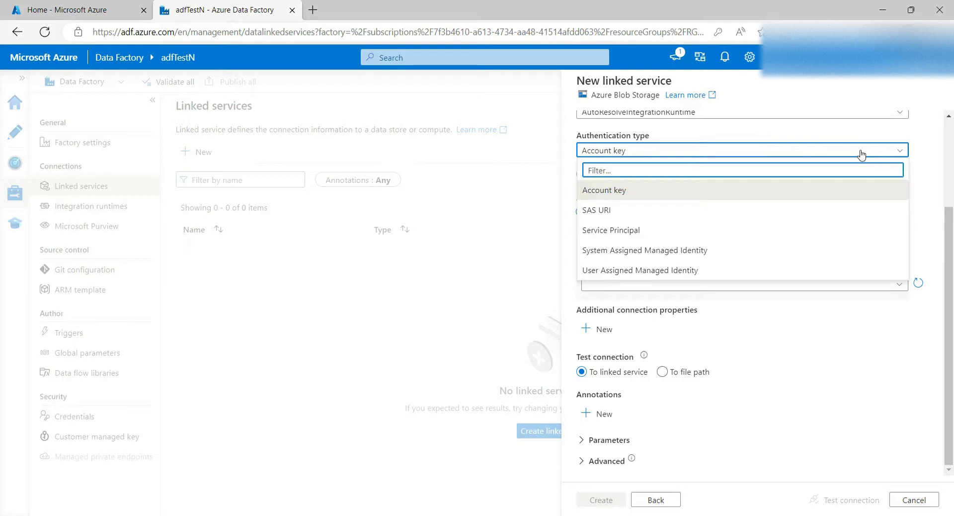
{"action": "left_click", "coordinate": [619, 191]}
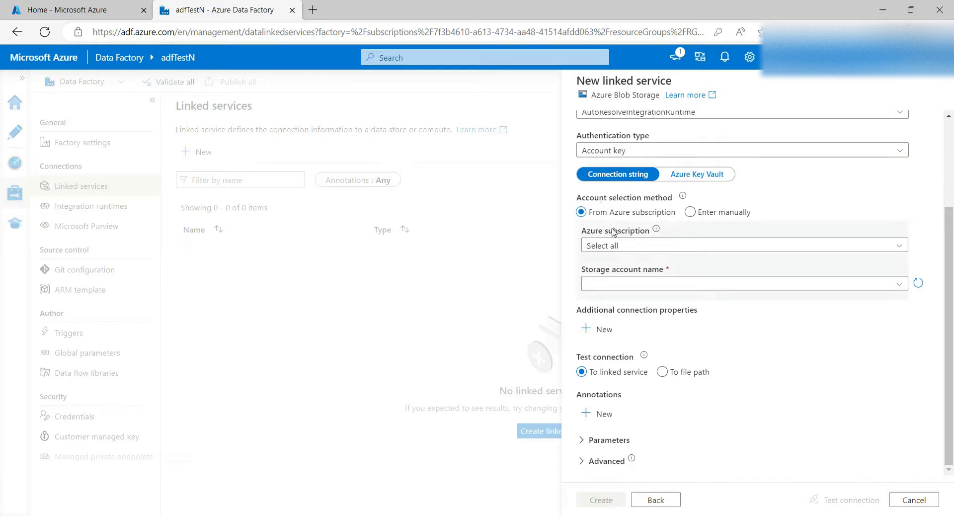
- Select the Visual Studio Enterprise Subscription – MPN subscription and the ni3teststorage storage account for the connection
{"action": "left_click", "coordinate": [691, 216]}
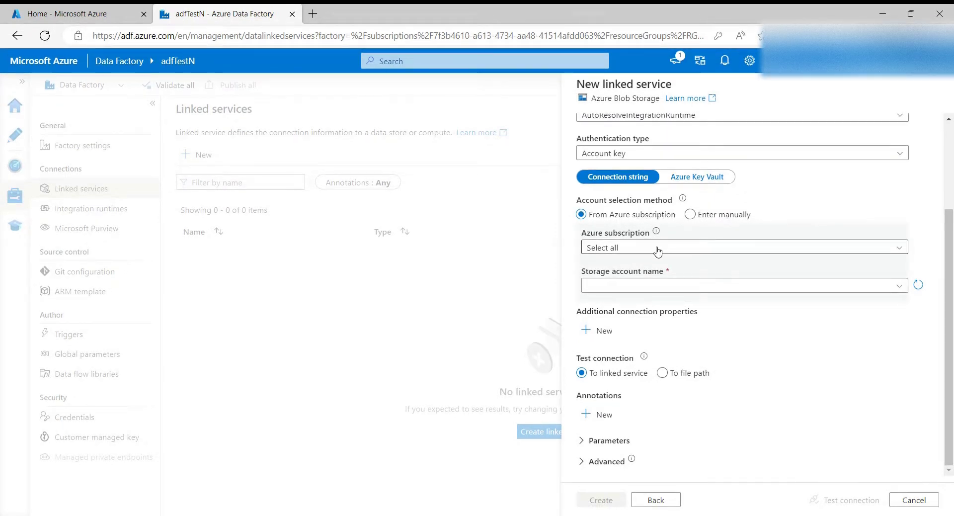
{"action": "left_click", "coordinate": [657, 251]}
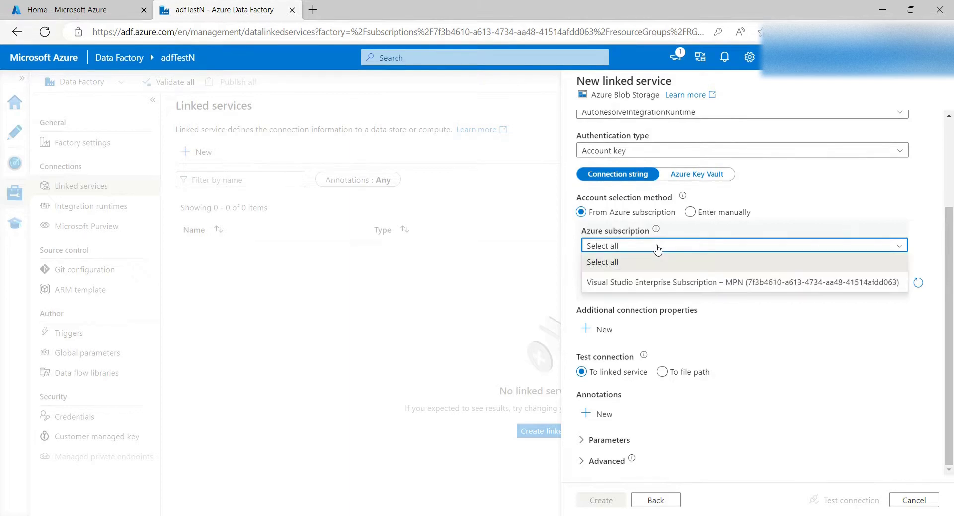
{"action": "left_click", "coordinate": [638, 282]}
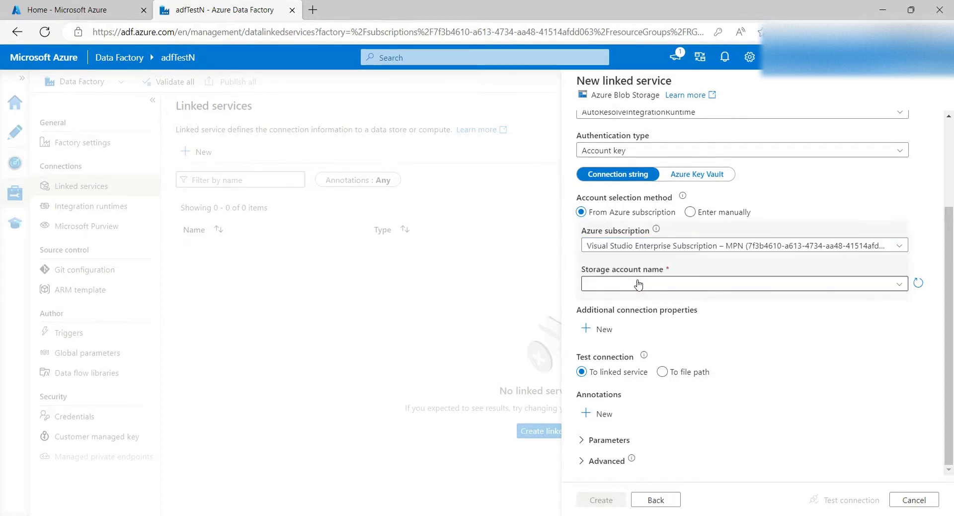
{"action": "left_click", "coordinate": [664, 284]}
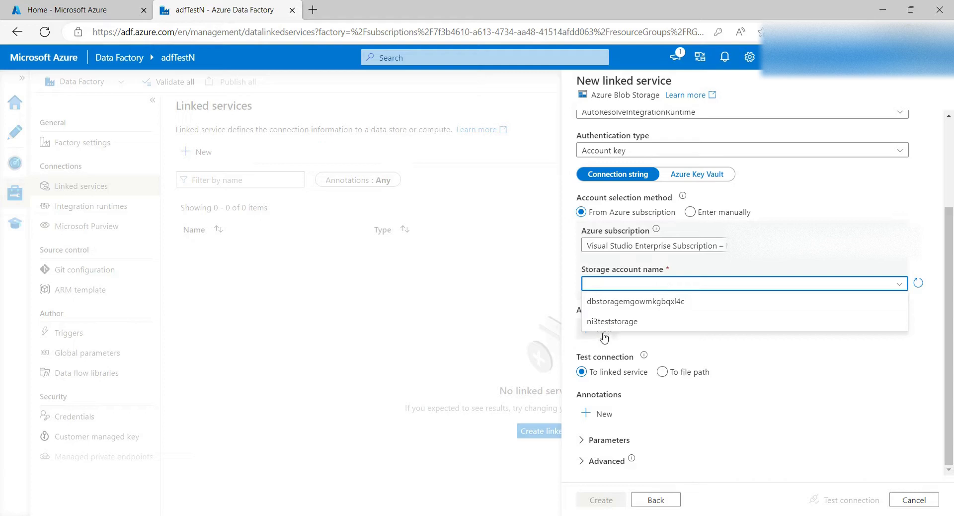
{"action": "left_click", "coordinate": [617, 322]}
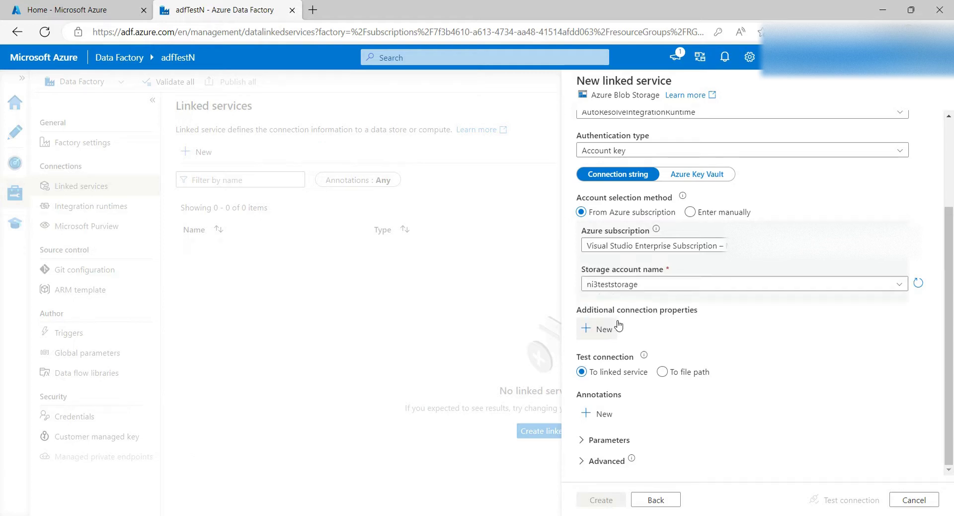
{"action": "left_click", "coordinate": [690, 214]}
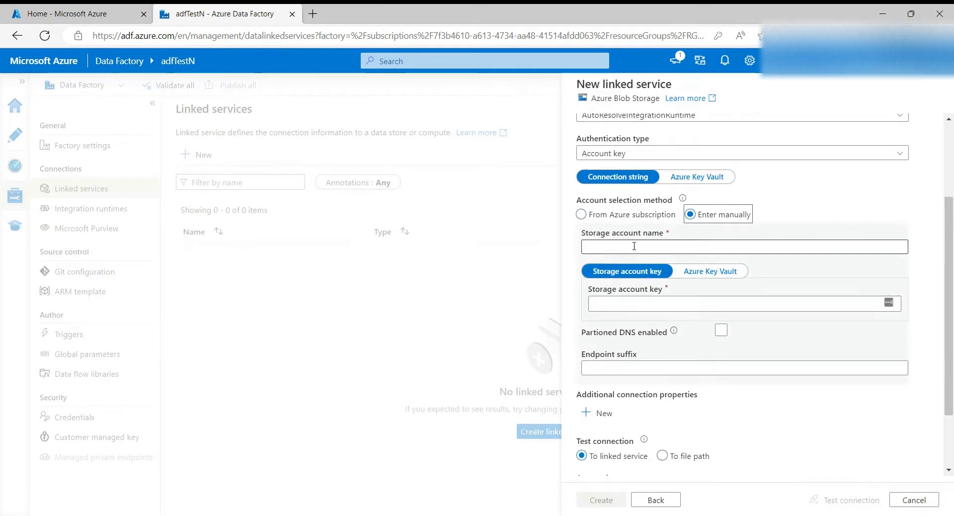
{"action": "left_click", "coordinate": [634, 247]}
{"action": "left_click", "coordinate": [640, 311]}
{"action": "left_click", "coordinate": [639, 313]}
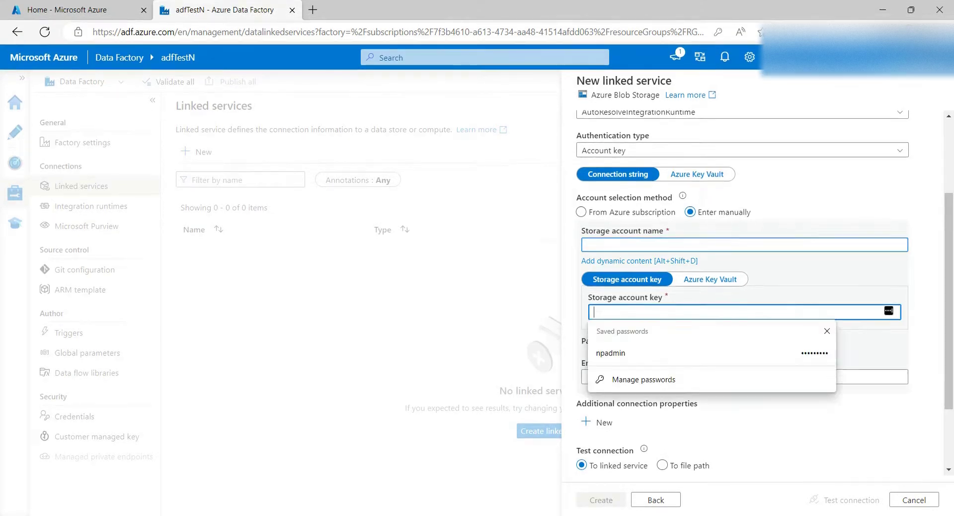
{"action": "left_click", "coordinate": [815, 198]}
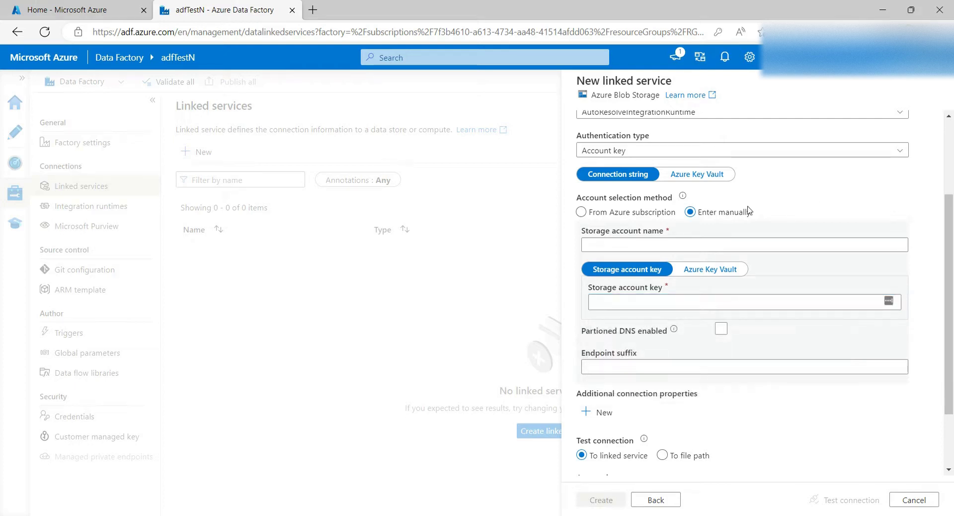
{"action": "left_click", "coordinate": [581, 212]}
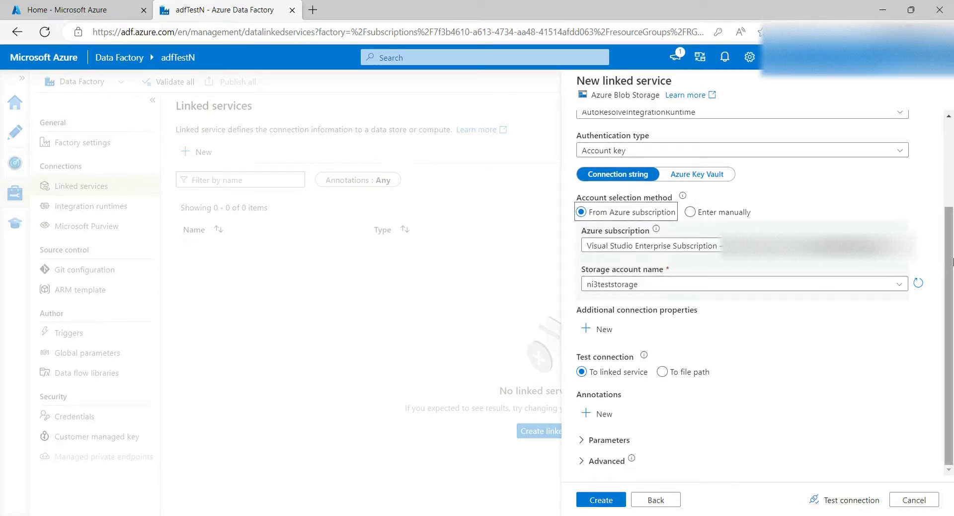
- Test the connection to the linked service and create BlobConnection
{"action": "left_click", "coordinate": [951, 300]}
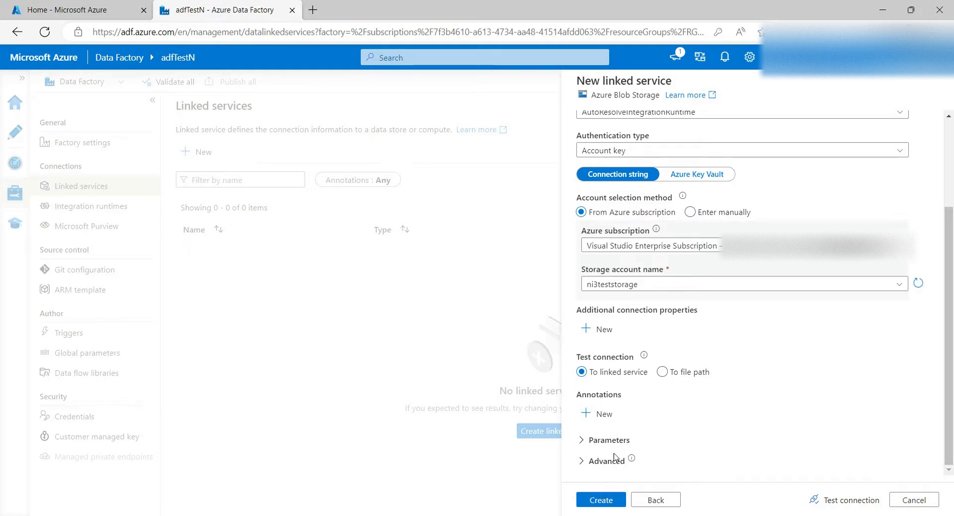
{"action": "left_click", "coordinate": [830, 502]}
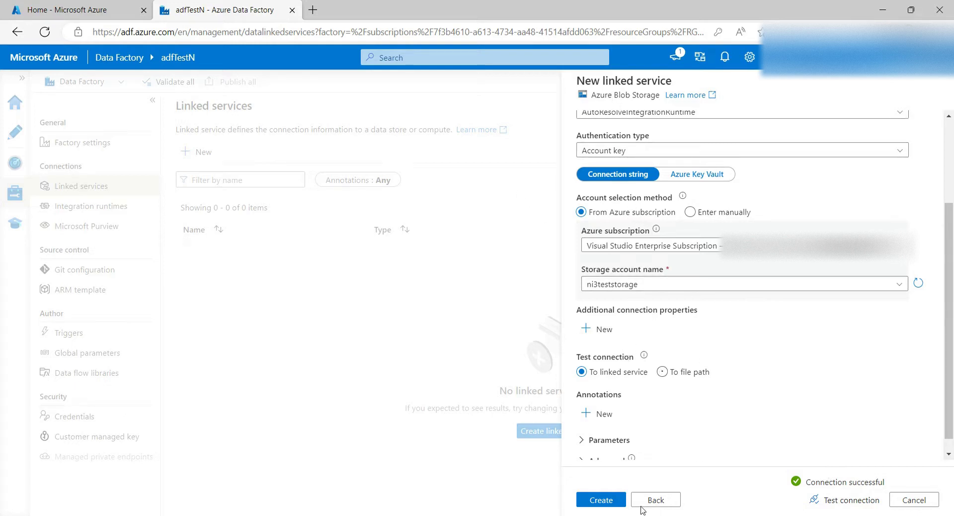
{"action": "left_click", "coordinate": [601, 500]}
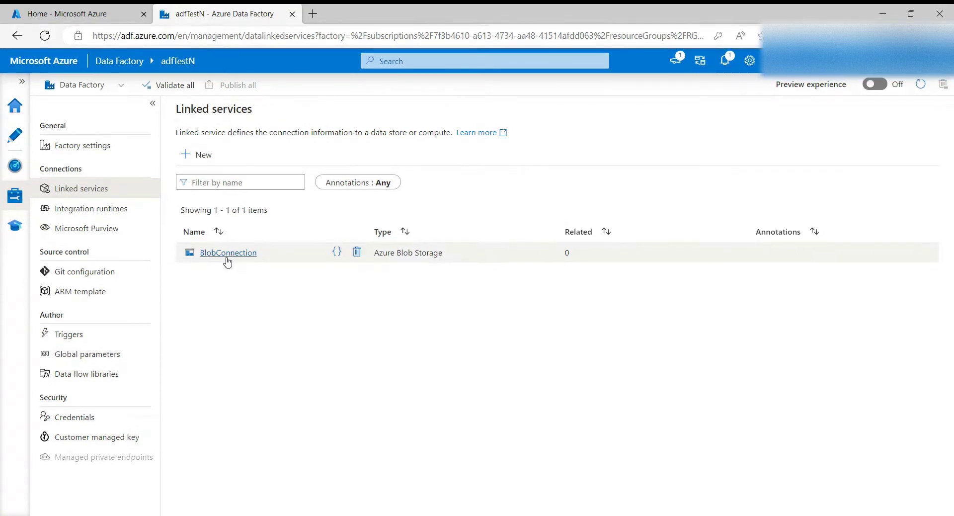
- Switch to the Azure portal, examine the source container of ni3teststorage, and return to Azure Data Factory
{"action": "left_click", "coordinate": [106, 8]}
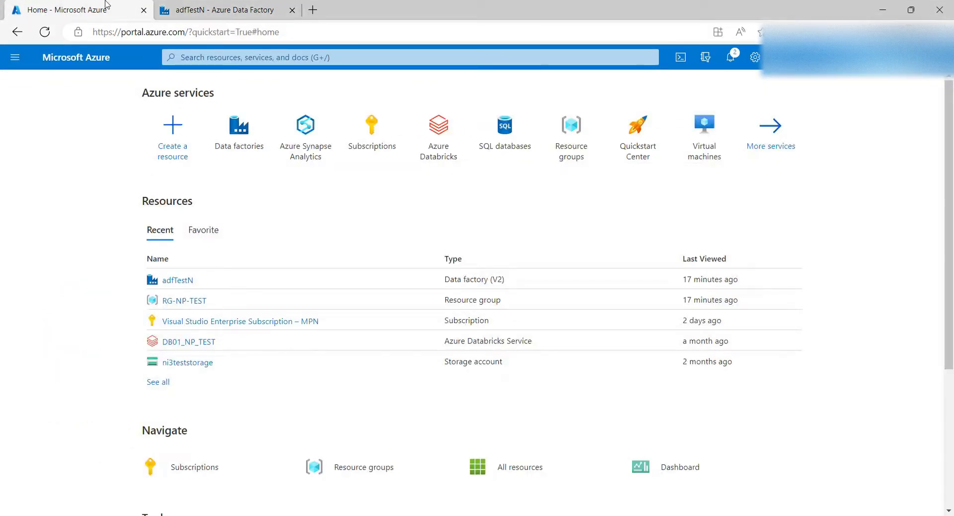
{"action": "left_click", "coordinate": [188, 364]}
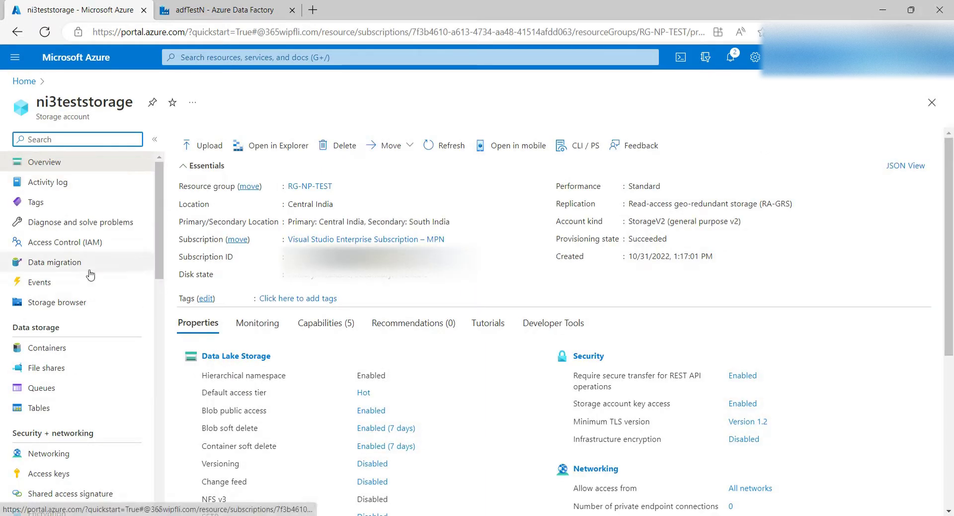
{"action": "left_click", "coordinate": [57, 347]}
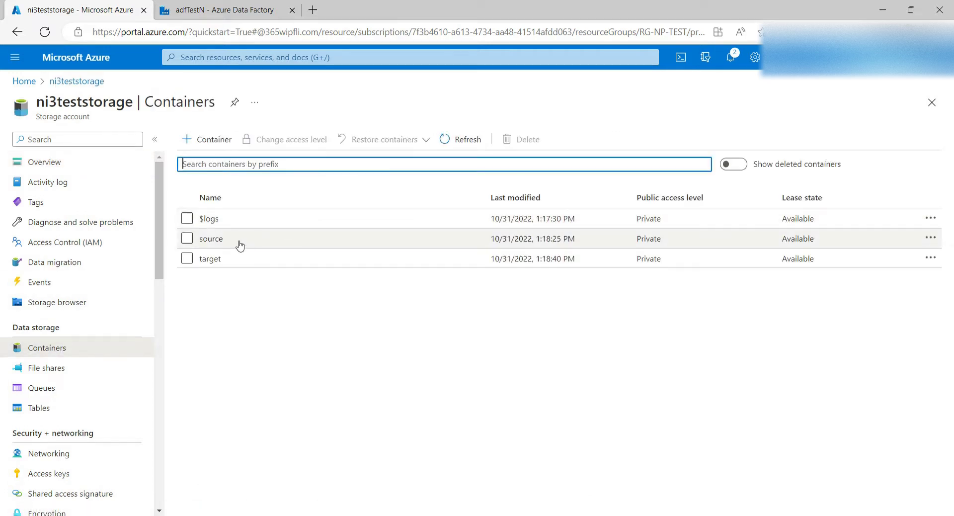
{"action": "left_click", "coordinate": [235, 242]}
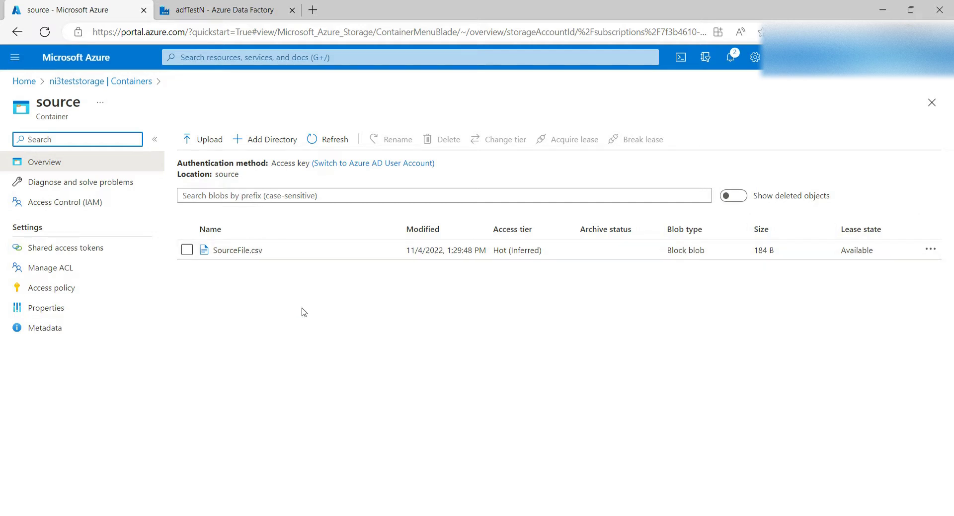
{"action": "left_click", "coordinate": [212, 7]}
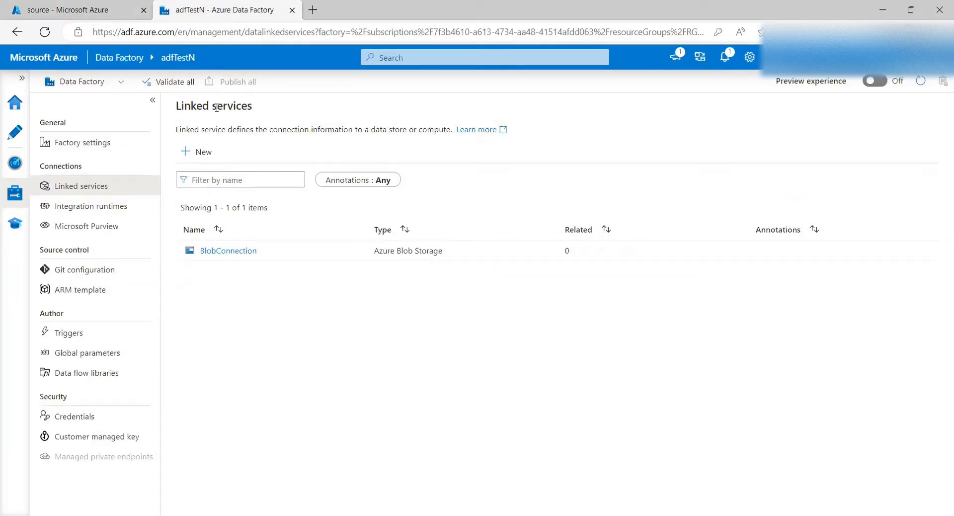